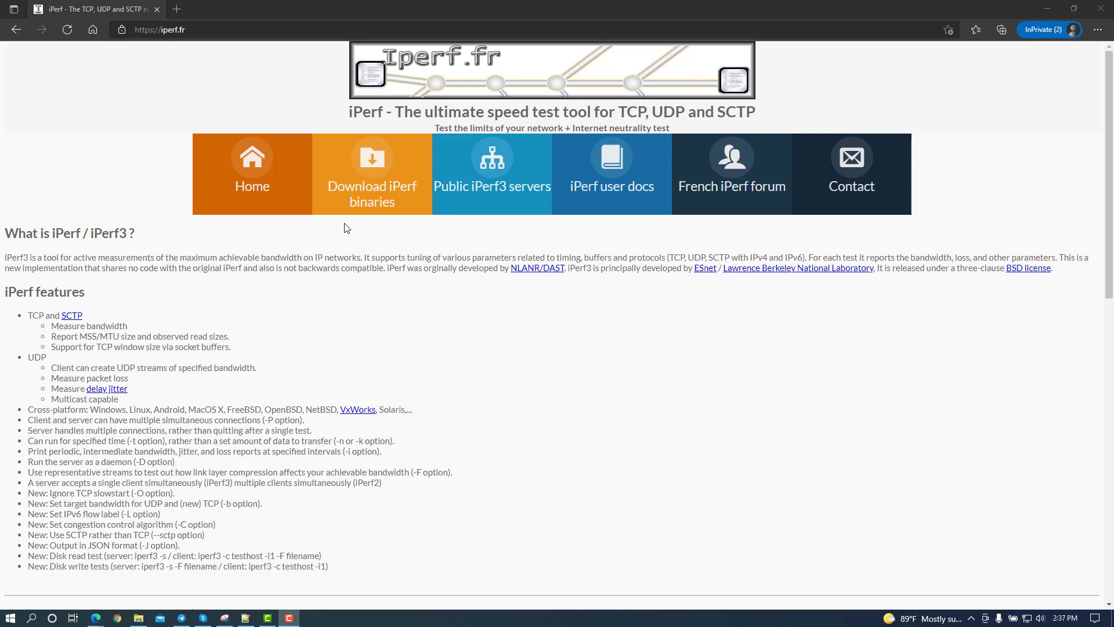
- Open the iPerf binaries download page from the iperf.fr home page
left_click(375, 187)
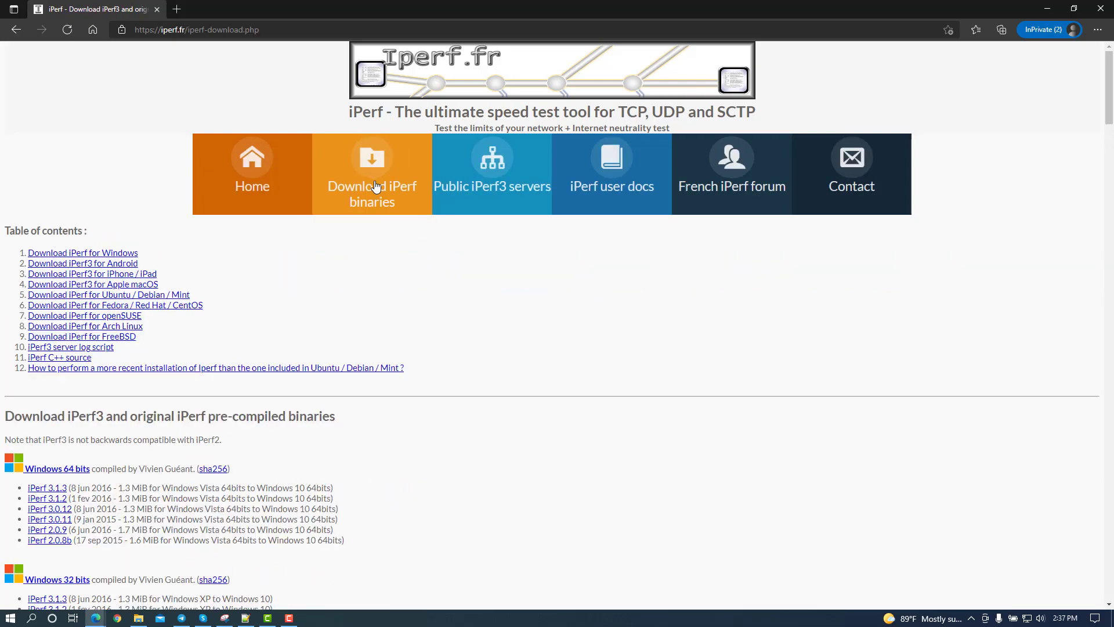
- Scroll through the iPerf3 binaries download sections for Windows 64-bit and 32-bit
mouse_move(1110, 71)
left_mouse_down()
mouse_move(1110, 407)
mouse_move(1111, 75)
left_mouse_up()
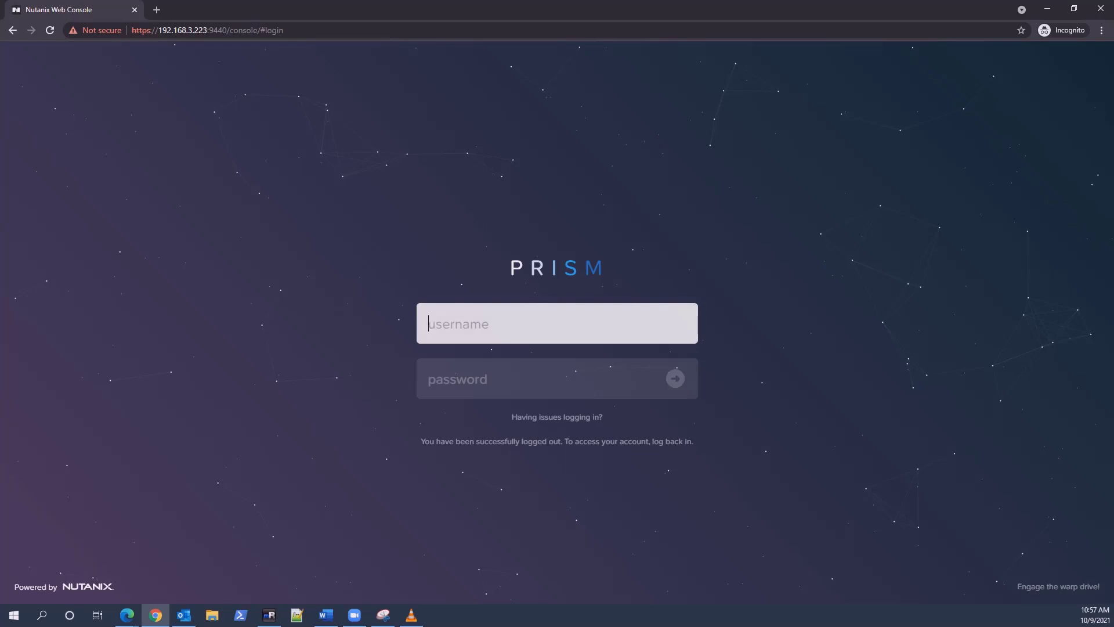
- Sign in to Nutanix Prism as admin with the account password
type("admin")
key("Tab")
type("**************")
key("Return")
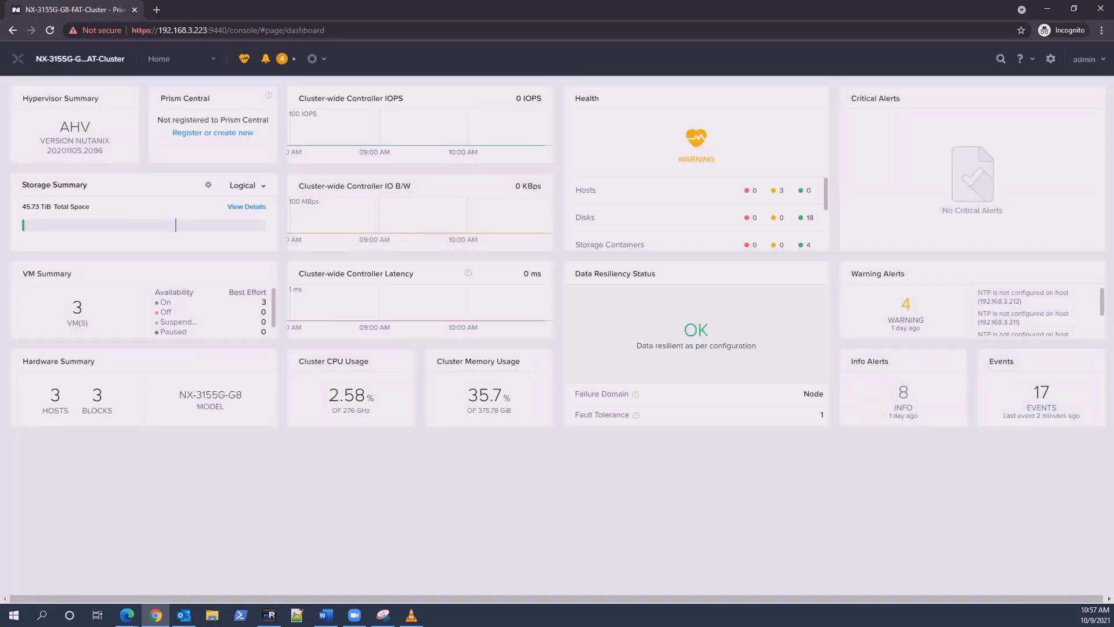
- On the Hardware page, review hosts NTNX-21SM5J330161-A, 360001-A and 360002-A, then the Diagram view
left_click(159, 58)
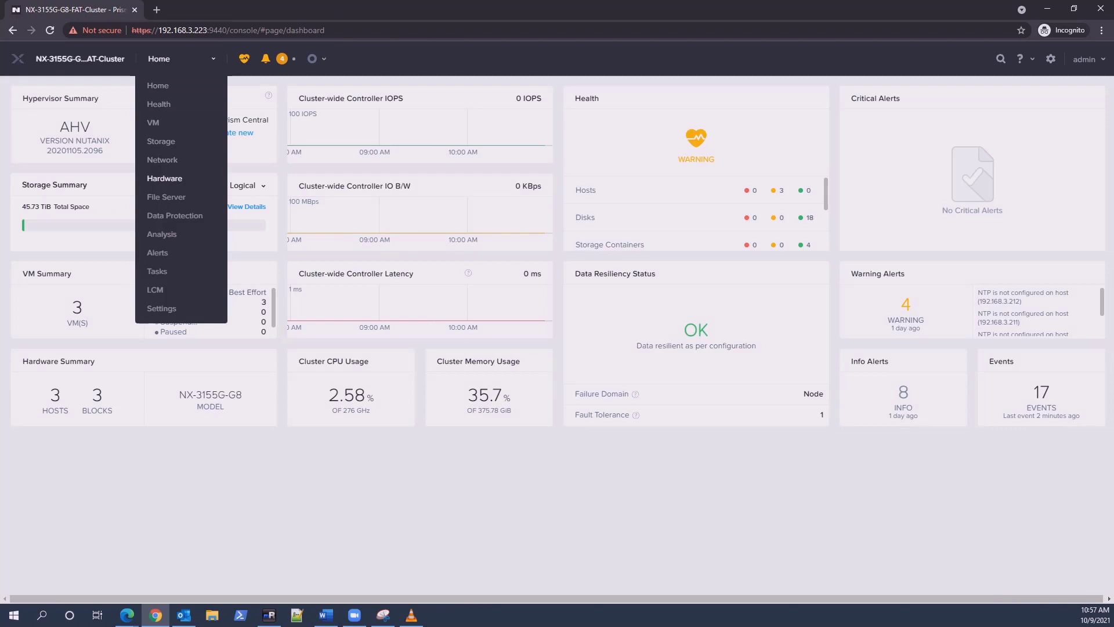
left_click(164, 178)
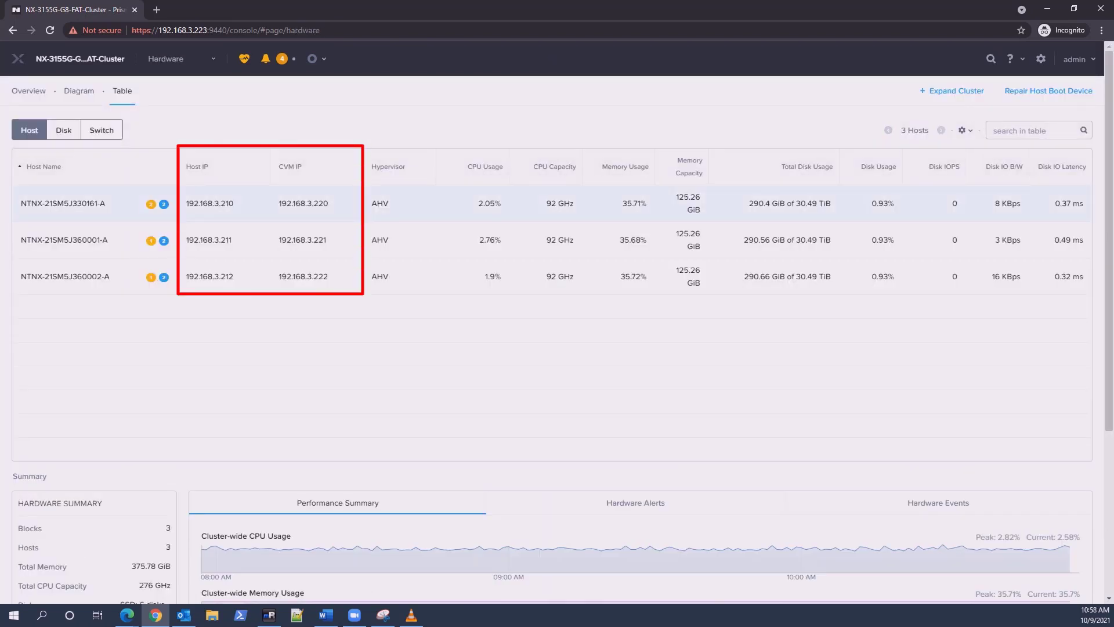
left_click(62, 203)
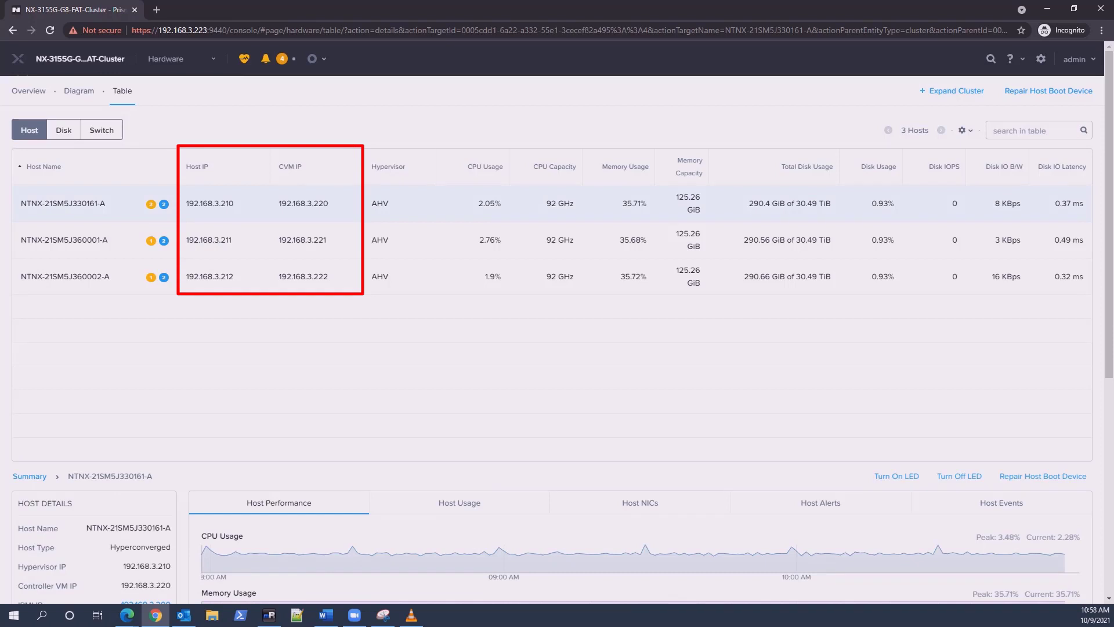
scroll(557, 340, "down", 2)
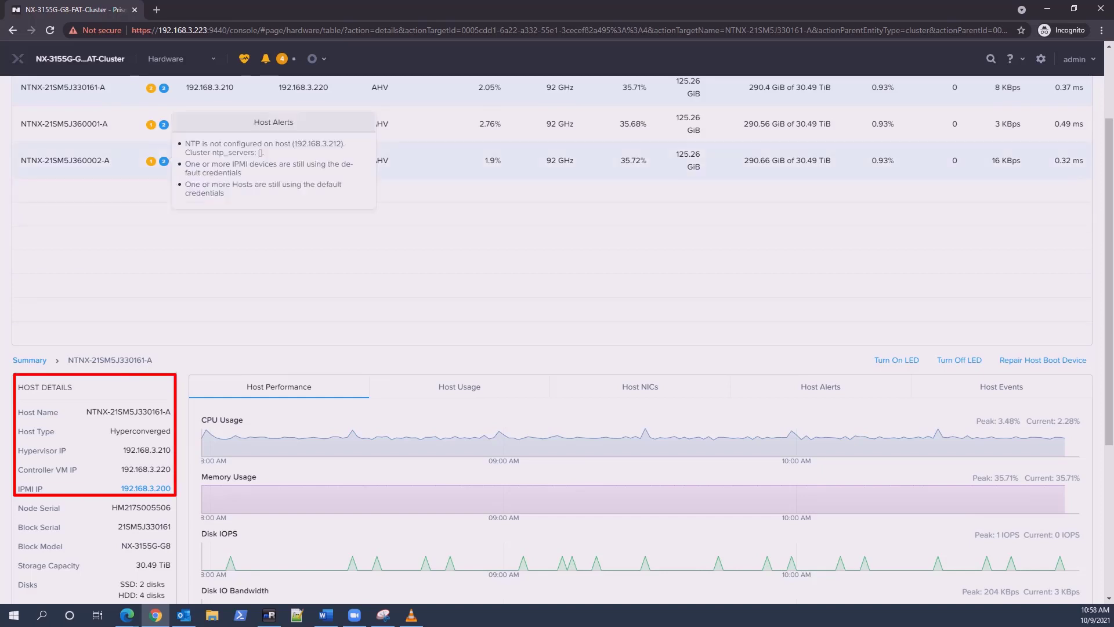
left_click(233, 124)
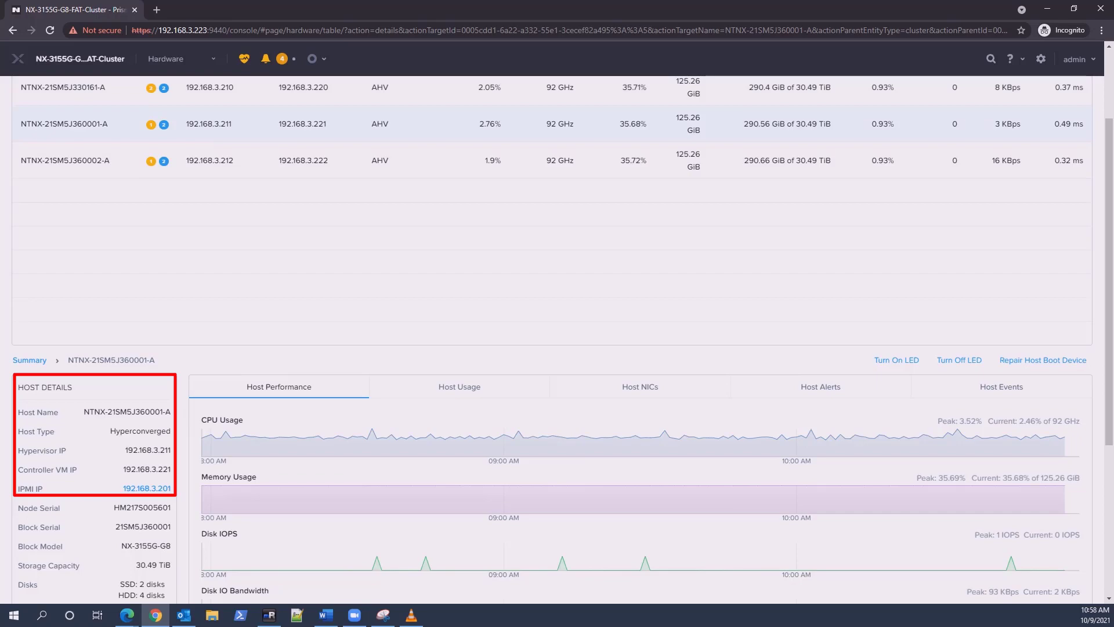
left_click(232, 160)
scroll(551, 337, "up", 2)
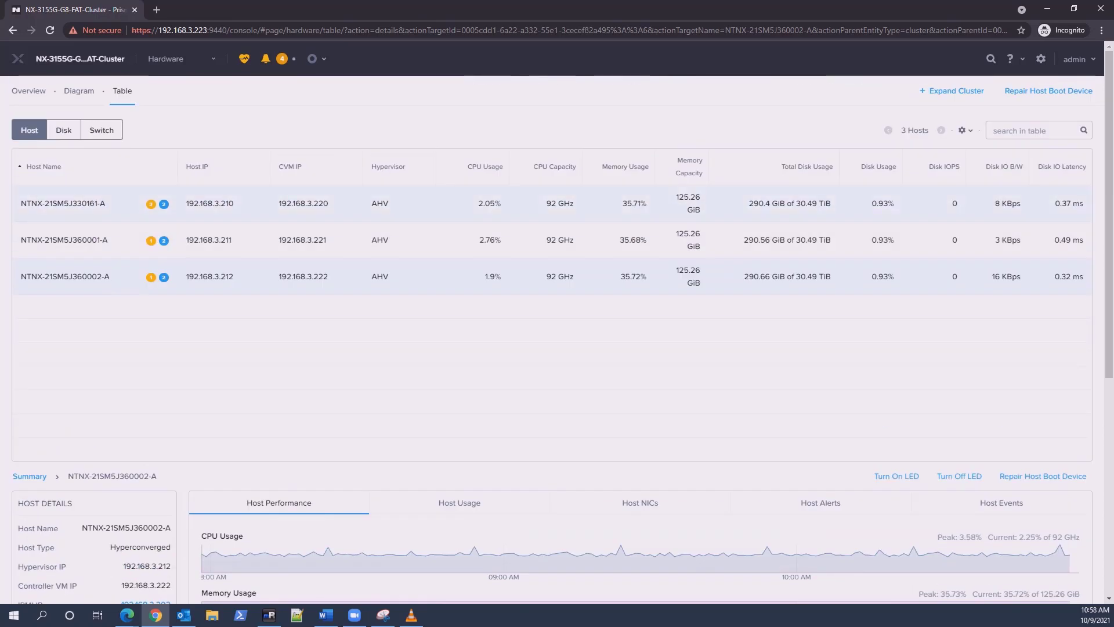
left_click(79, 91)
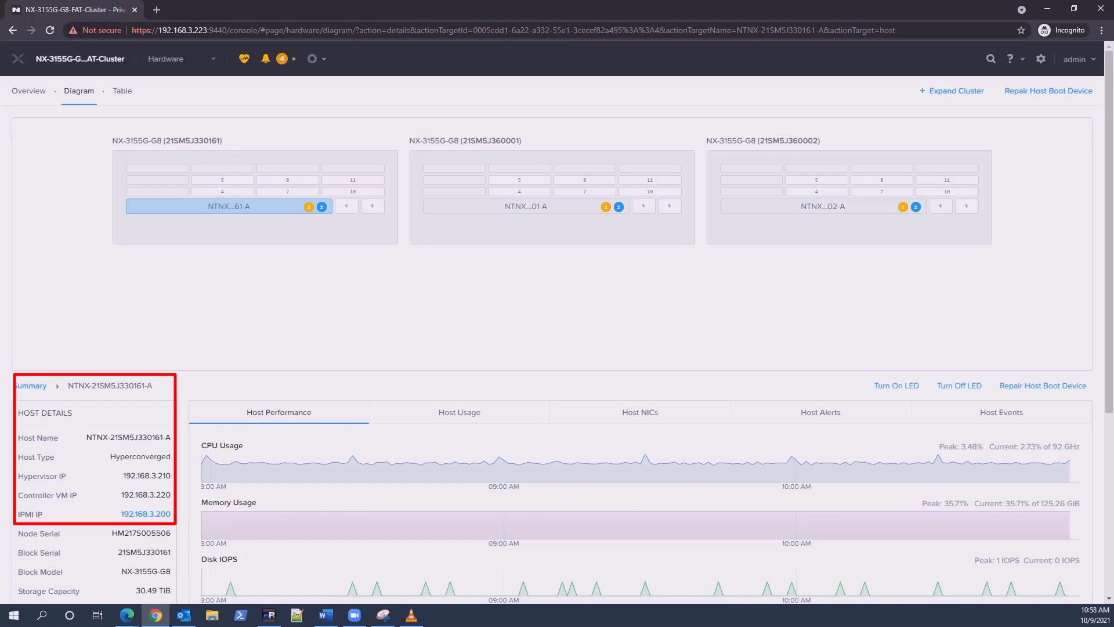
key("alt+Tab")
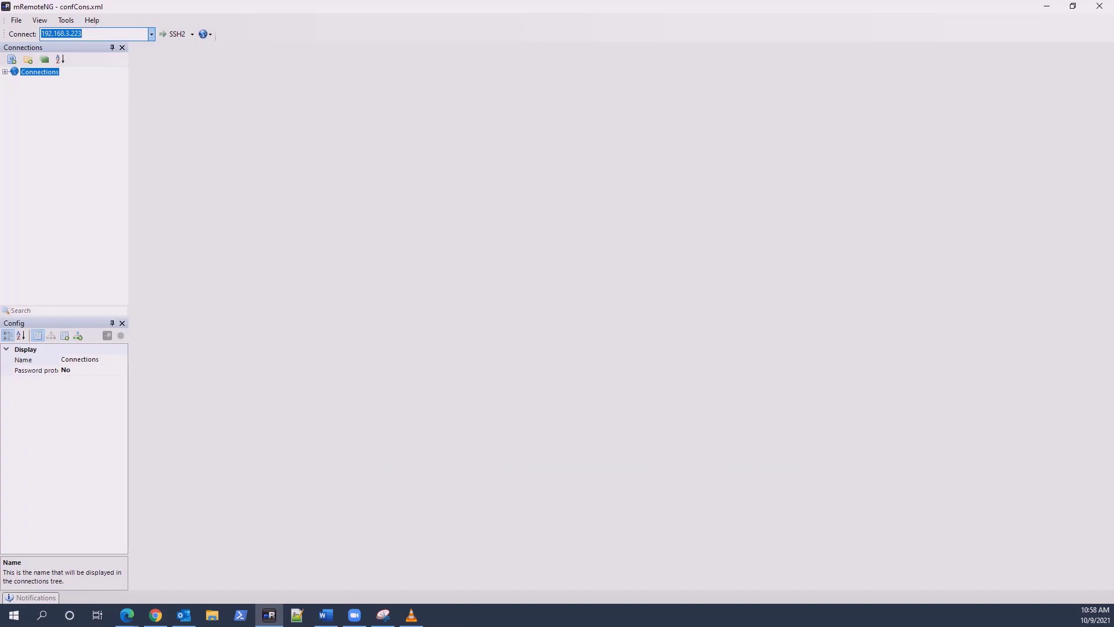
- Connect via SSH2 to 192.168.3.223, log in as nutanix and clear the screen
key("Return")
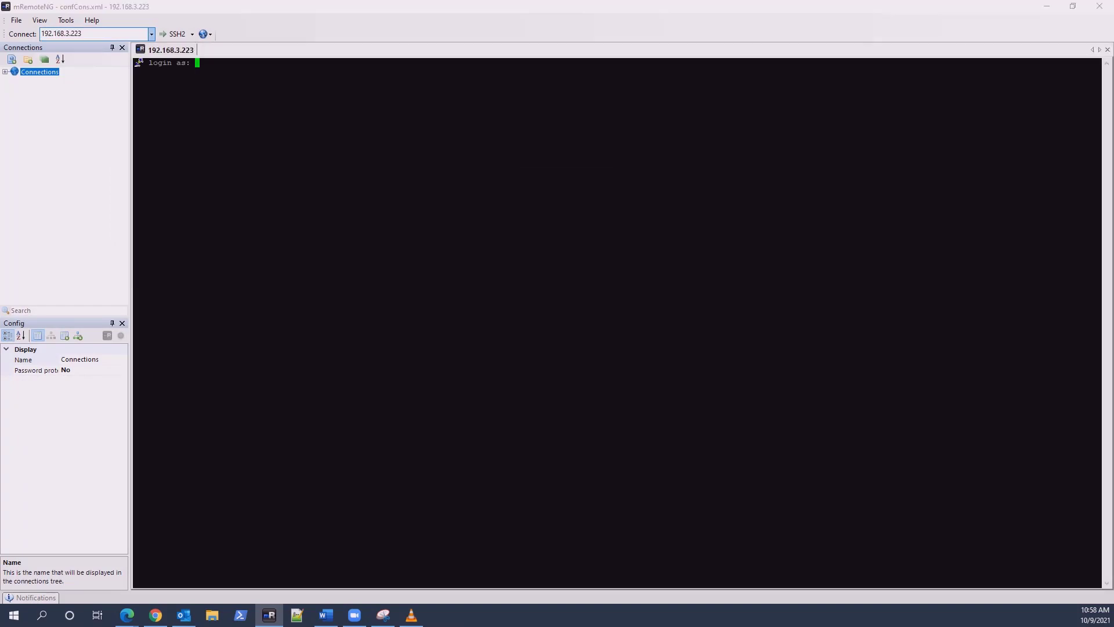
type("nutanix")
key("Return")
key("Return")
type("clear")
key("Return")
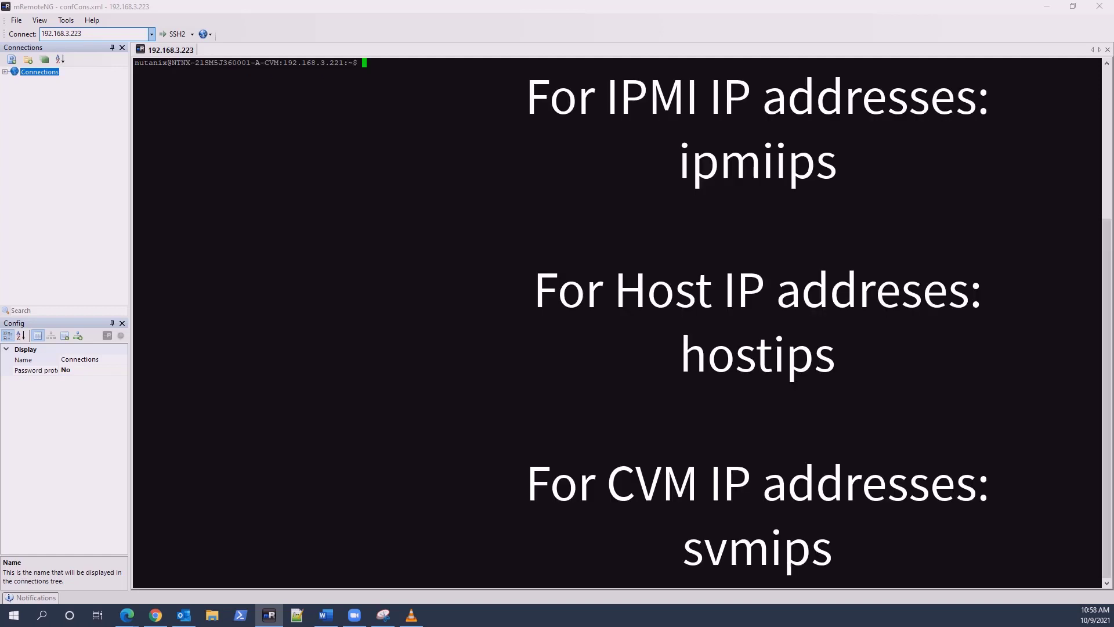
- Run ipmiips, hostips and svmips to list the cluster's IPMI, host and CVM addresses
type("ipmiips")
key("Return")
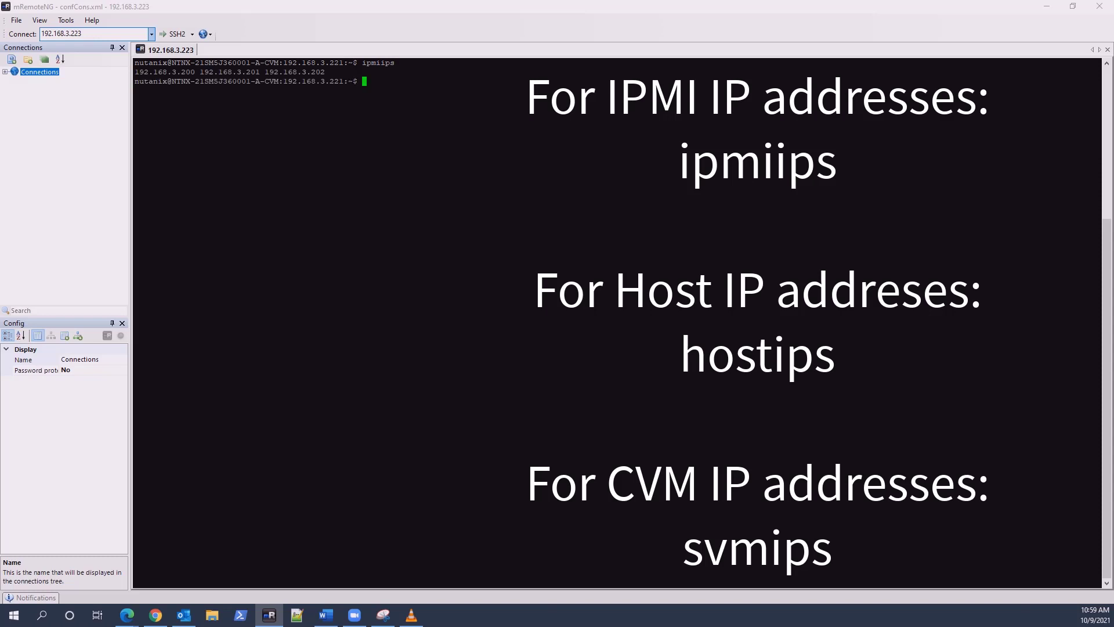
type("hostips")
key("Return")
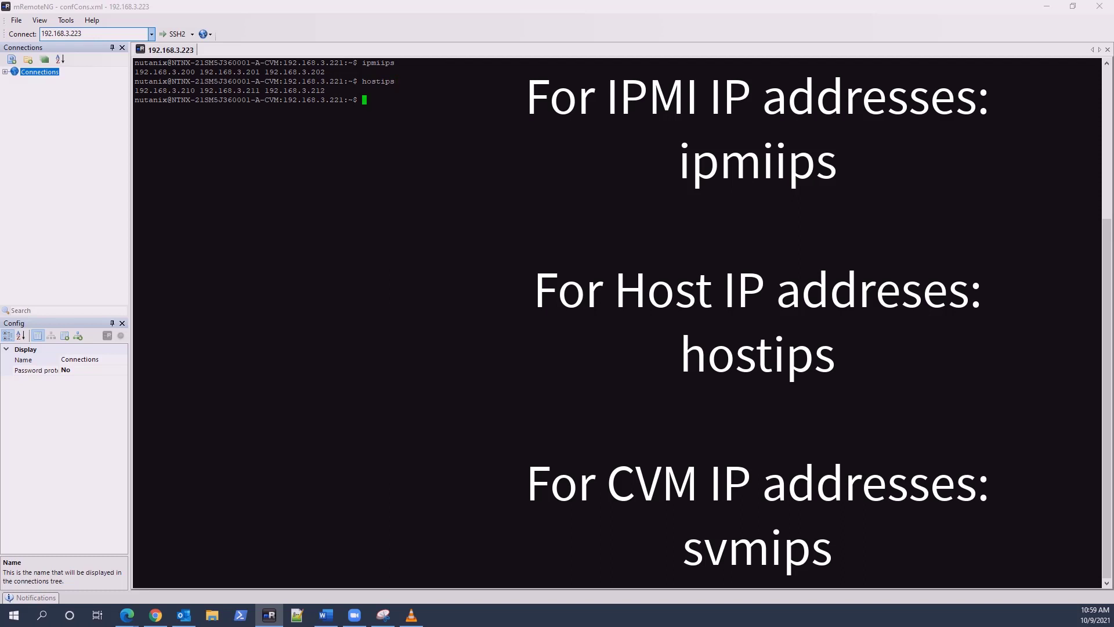
type("svmips")
key("Return")
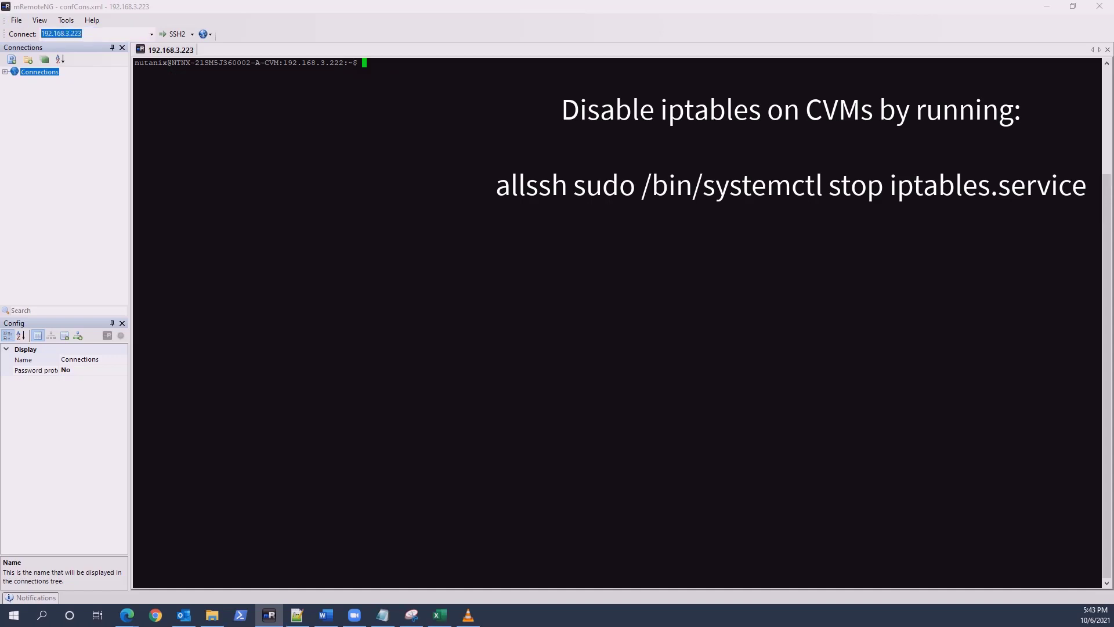
- Run 'allssh sudo /bin/systemctl stop iptables.service' to stop iptables on all CVMs
type("allssh sudo /bin/syss")
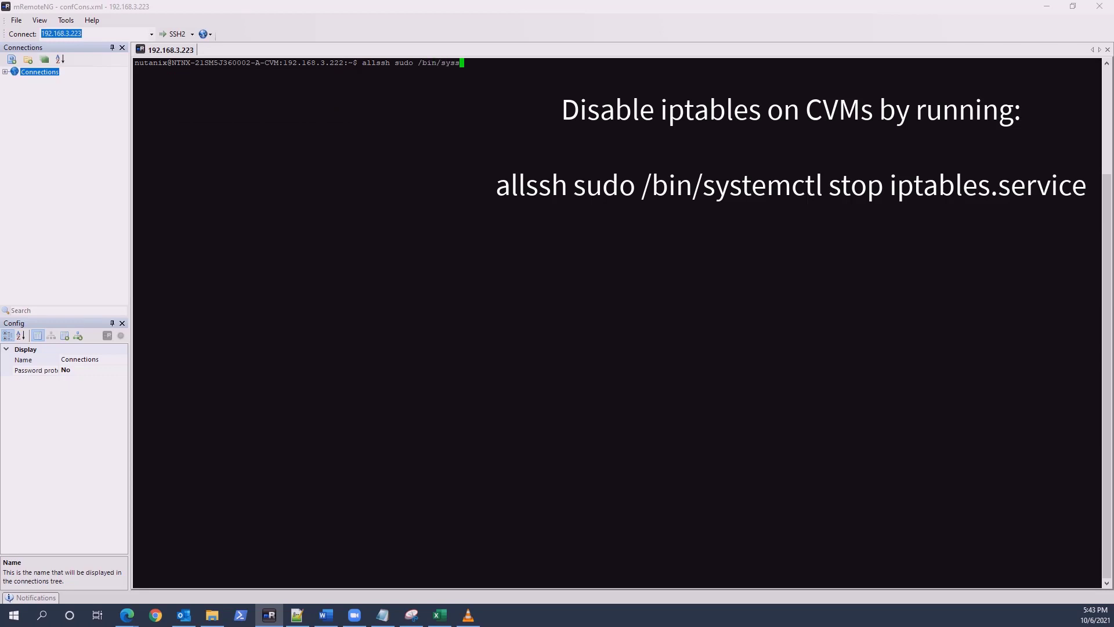
key("BackSpace")
type("temctl stop iptables.service")
key("Return")
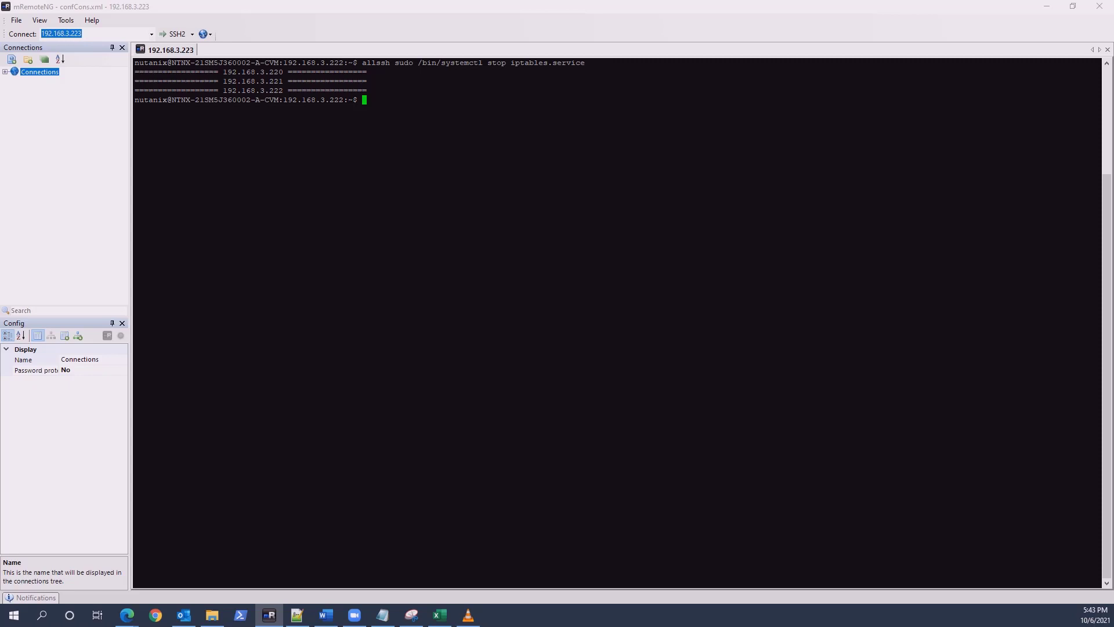
key("alt+Tab")
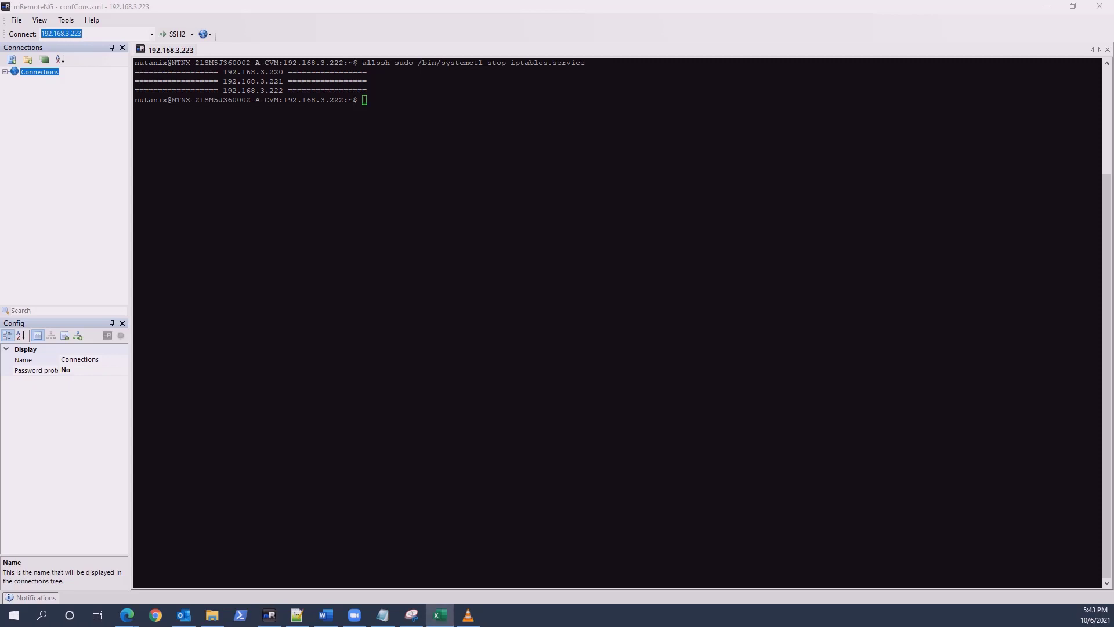
left_click_drag(306, 100, 349, 101)
- Open a second SSH session to 192.168.3.221 and clear its screen
left_click(152, 34)
left_click(93, 45)
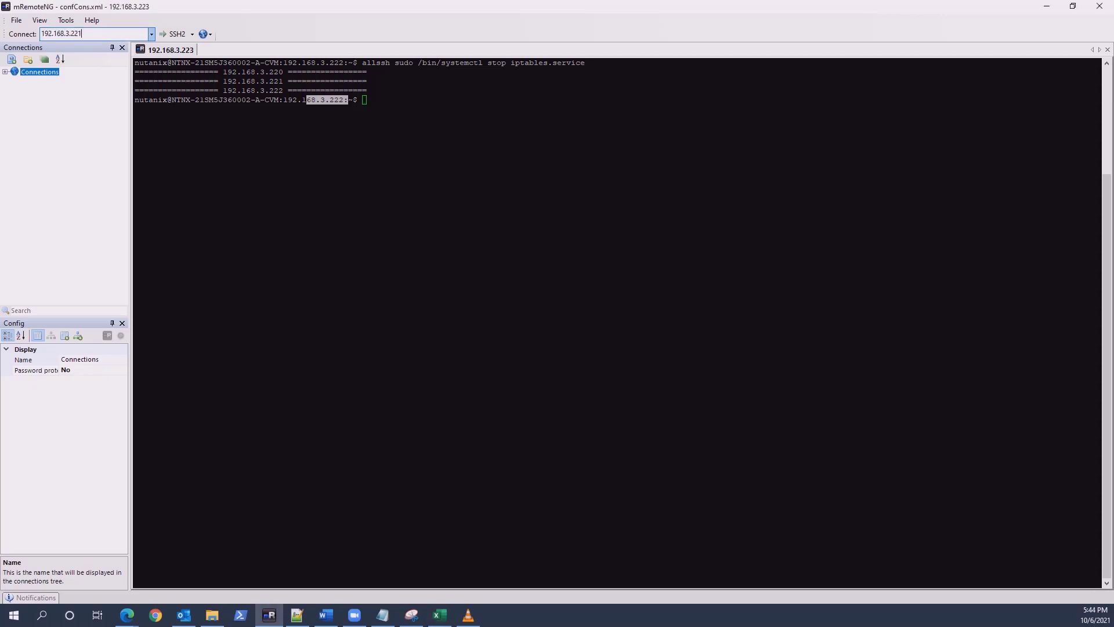
type("clear")
key("Return")
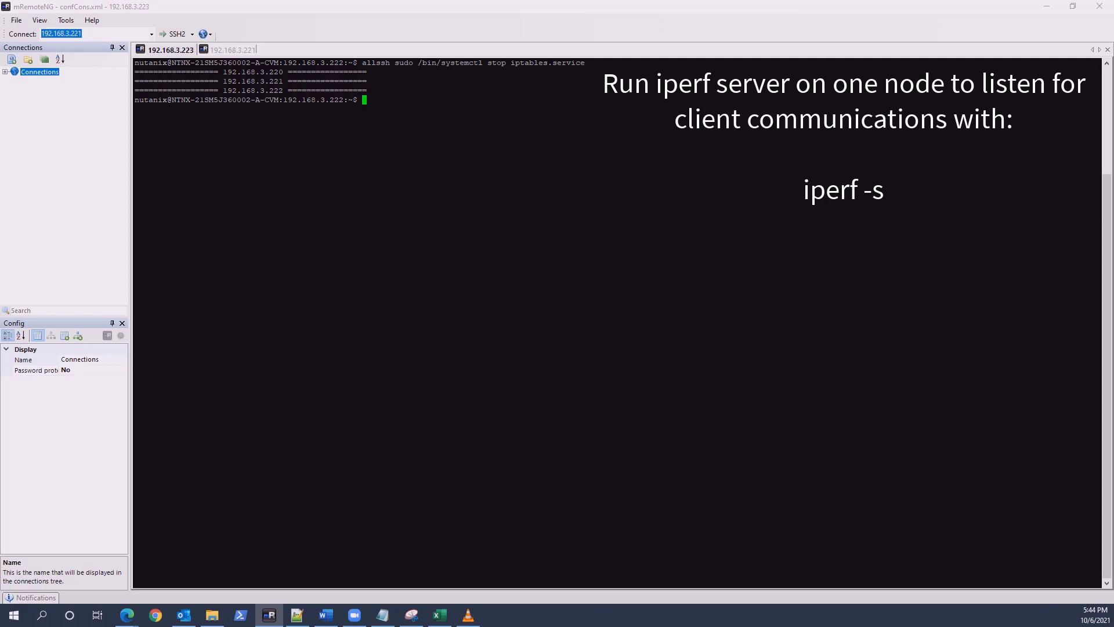
- Start an iperf server with 'iperf -s' in the 192.168.3.223 session
type("iper")
type("  -s")
key("Return")
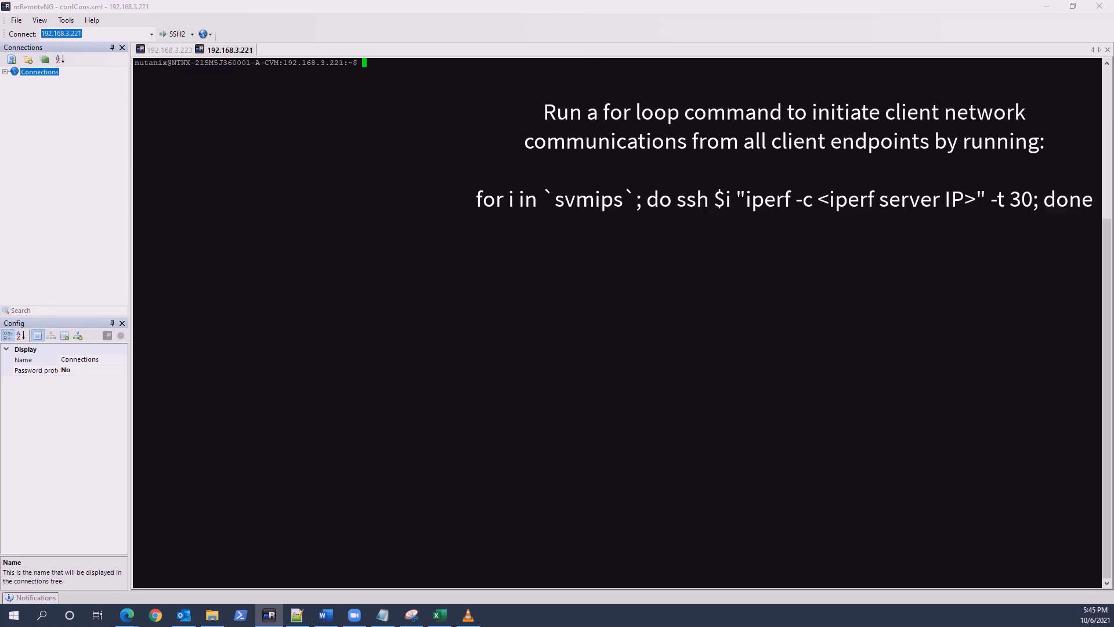
left_click(440, 616)
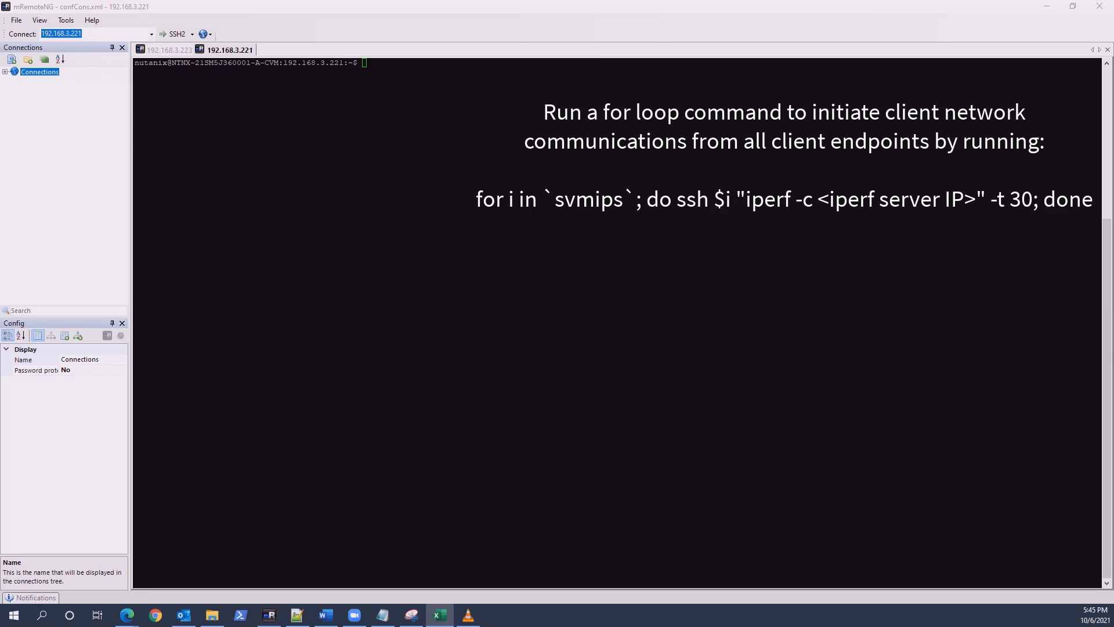
- Paste and run the svmips for-loop executing 'iperf -c 192.168.3.223' -t 30 from every CVM
key("alt+Tab")
type("for i in `svmips`; do ssh $i \"iperf -c 192.168.3.223\" -t 30; done")
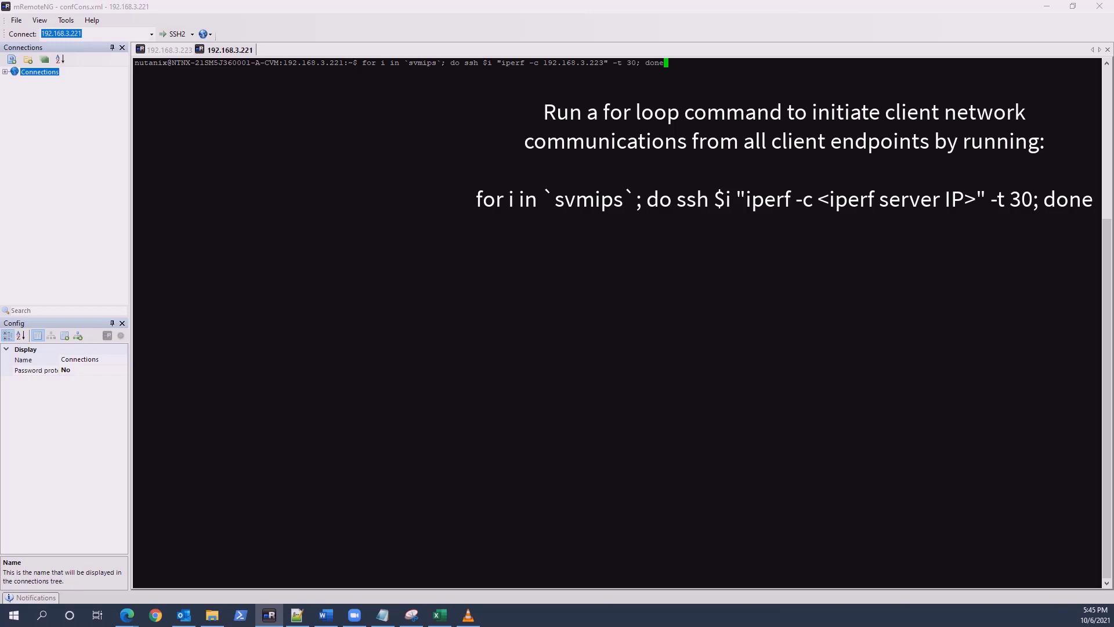
key("Return")
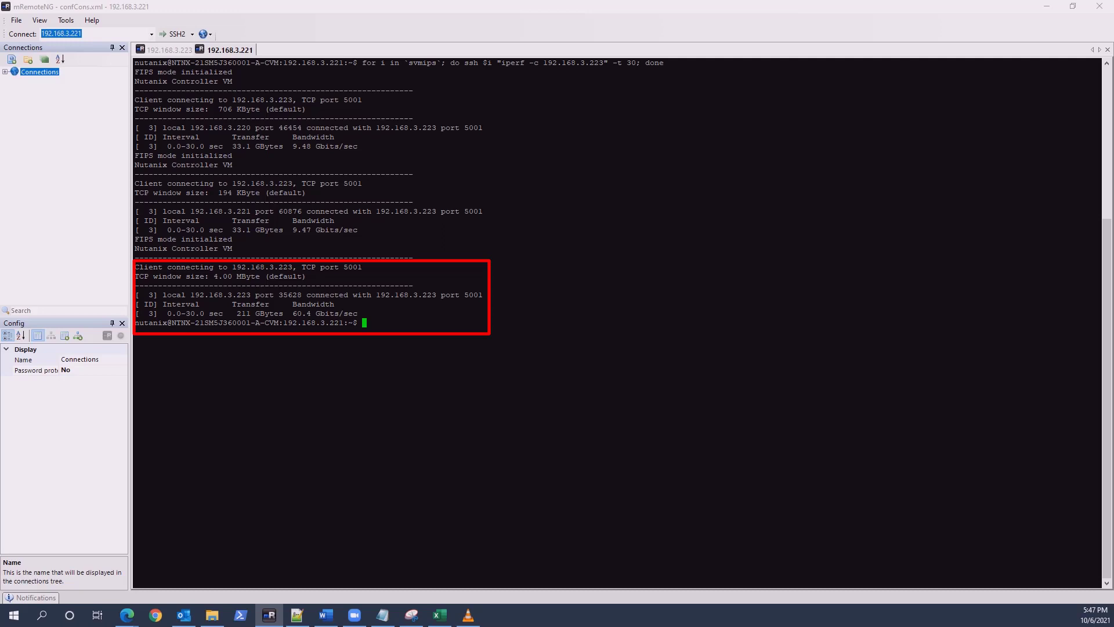
left_click(439, 615)
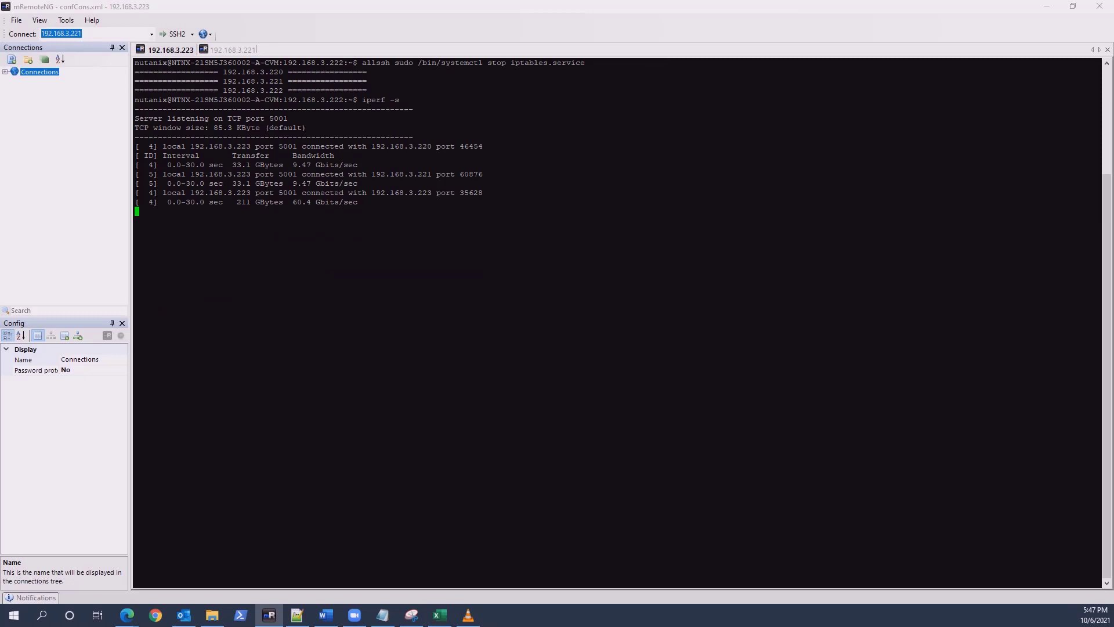
- End 'iperf -s' with Ctrl+C in the 192.168.3.223 session, returning to the shell prompt
key("ctrl+c")
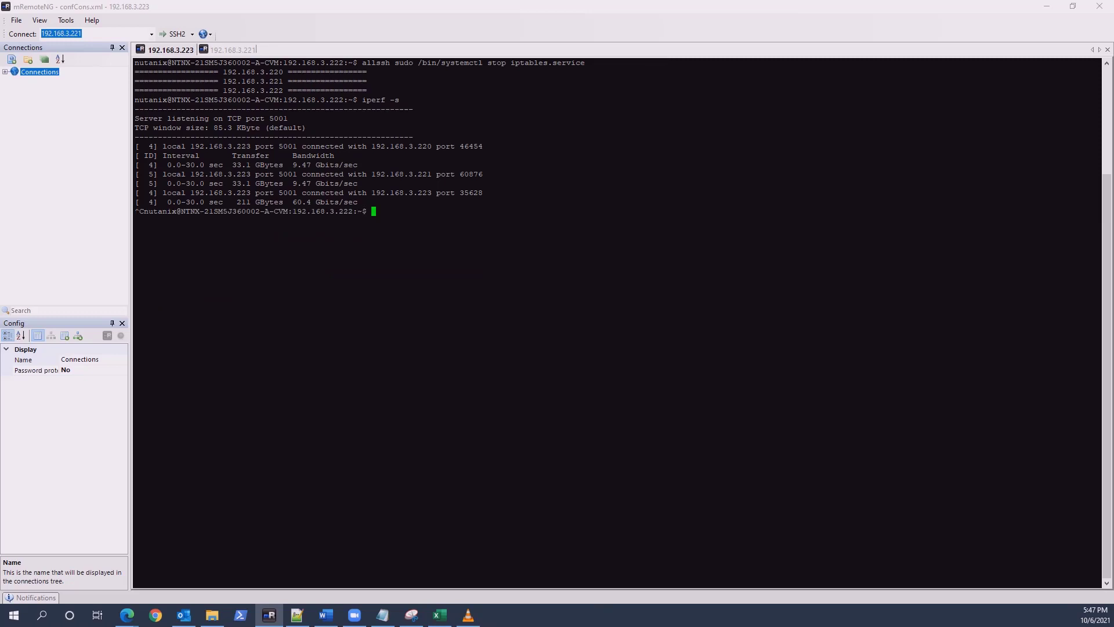